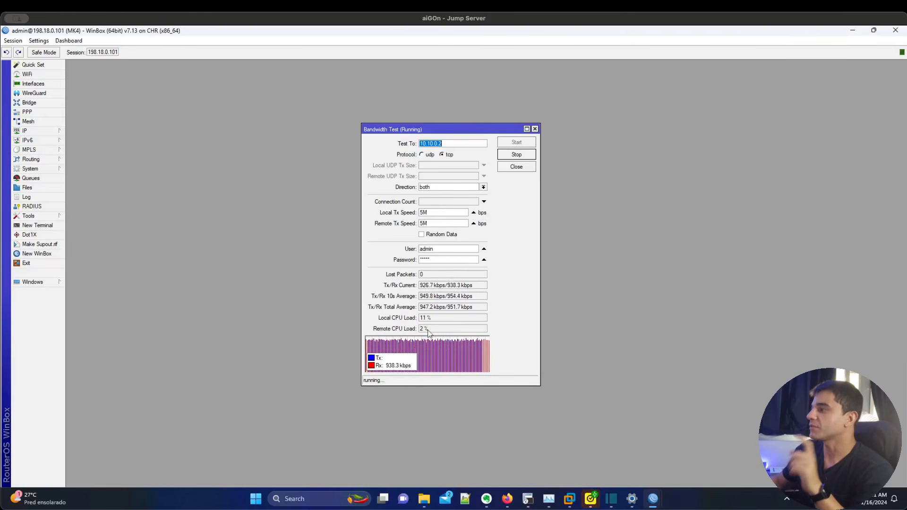
- Check the address assigned to ether2 in the MK4 router's IP address list, and close the list
{"action": "left_click", "coordinate": [38, 131]}
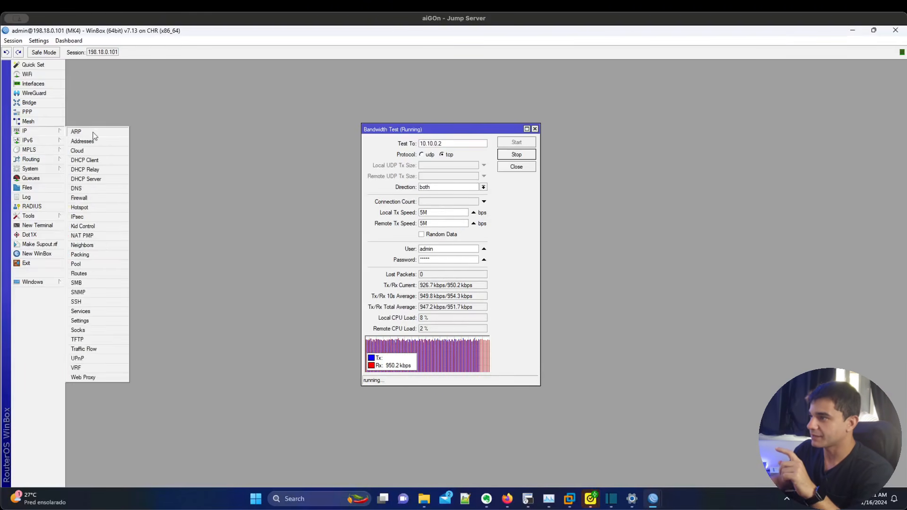
{"action": "left_click", "coordinate": [95, 139]}
{"action": "left_click", "coordinate": [263, 131]}
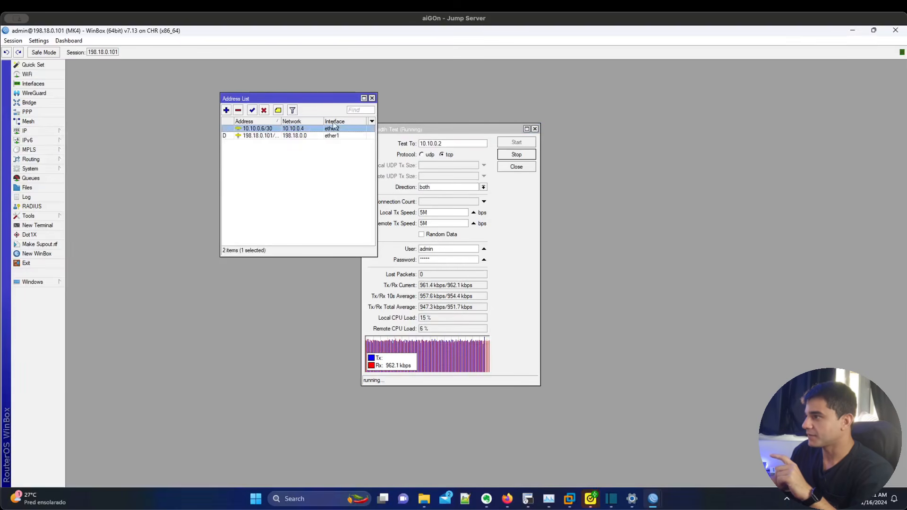
{"action": "left_click", "coordinate": [372, 98]}
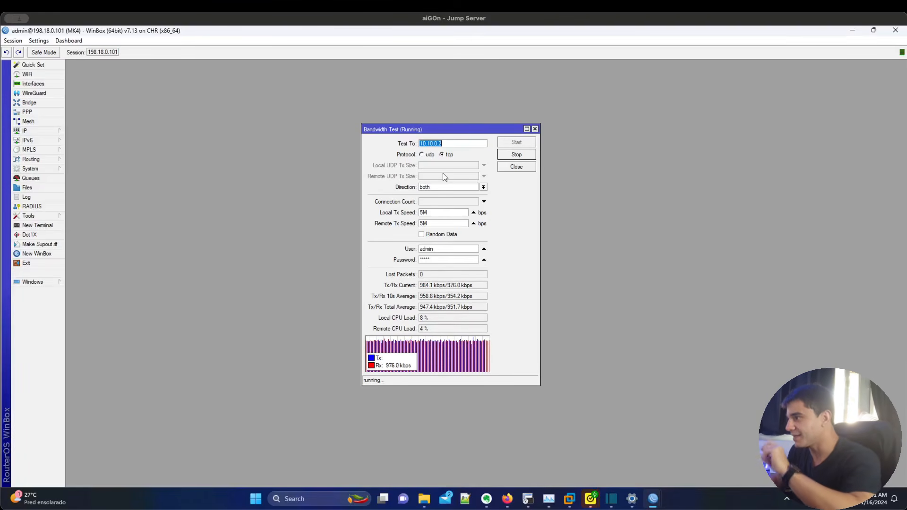
{"action": "left_click", "coordinate": [441, 143]}
{"action": "key", "text": "BackSpace"}
{"action": "type", "text": "3"}
{"action": "key", "text": "BackSpace"}
{"action": "type", "text": "2"}
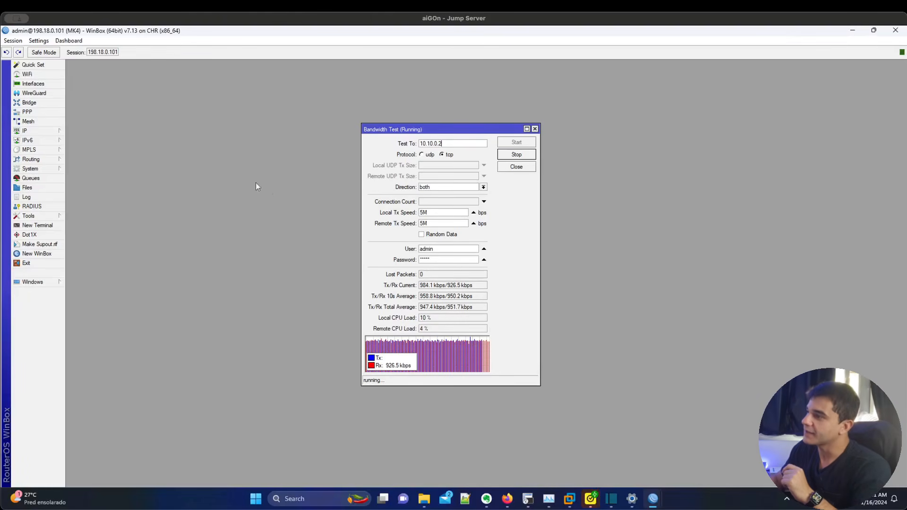
{"action": "double_click", "coordinate": [434, 144]}
- Switch to the FW_MK router's session and show the firewall's tracked connections
{"action": "left_click", "coordinate": [655, 500]}
{"action": "left_click", "coordinate": [599, 451]}
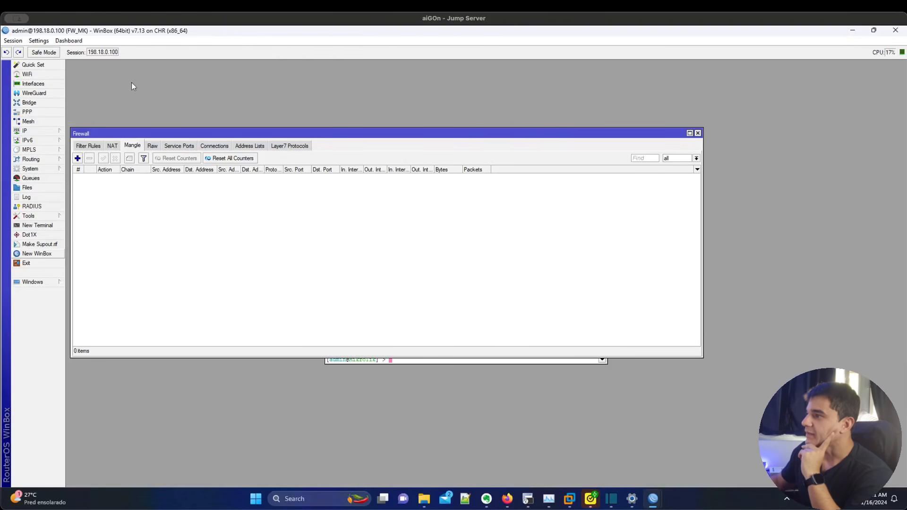
{"action": "left_click", "coordinate": [62, 132]}
{"action": "left_click", "coordinate": [94, 198]}
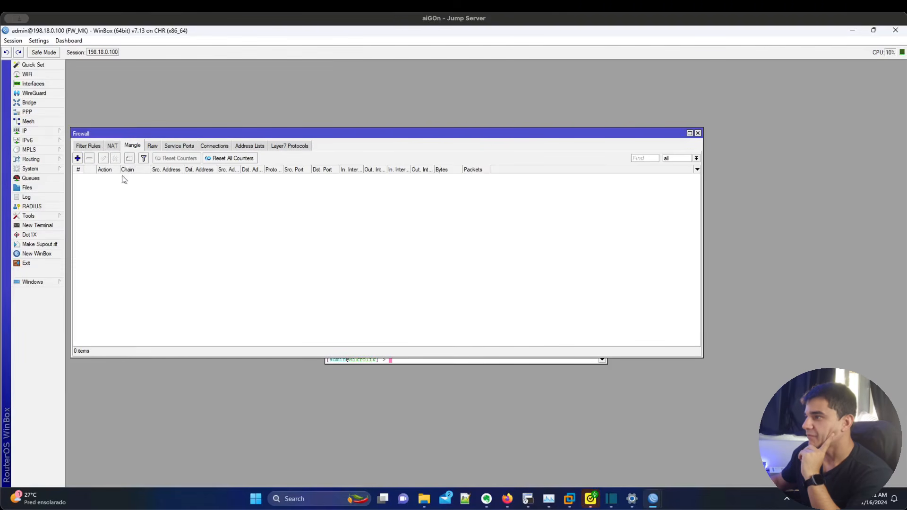
{"action": "left_click", "coordinate": [207, 148]}
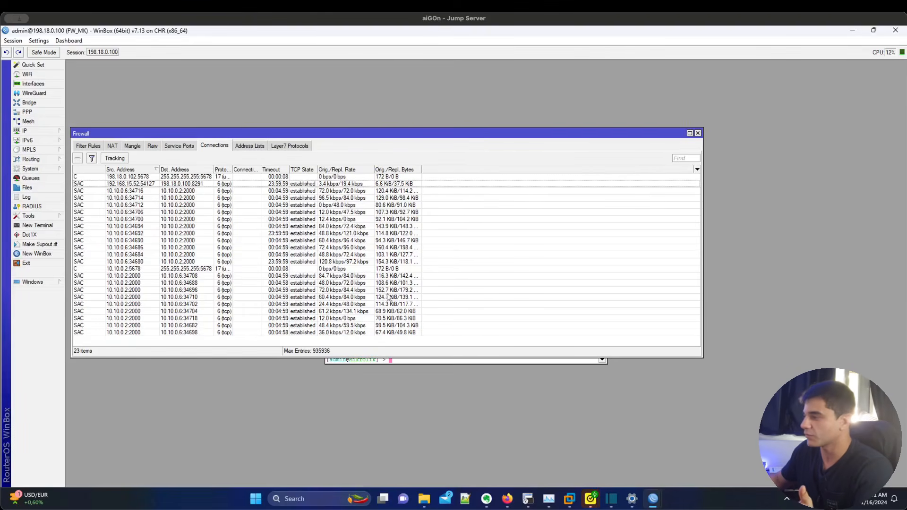
- Switch back to the MK4 session and show its ether2 address in the IP address list beside the bandwidth test
{"action": "mouse_move", "coordinate": [653, 498]}
{"action": "left_click", "coordinate": [705, 451]}
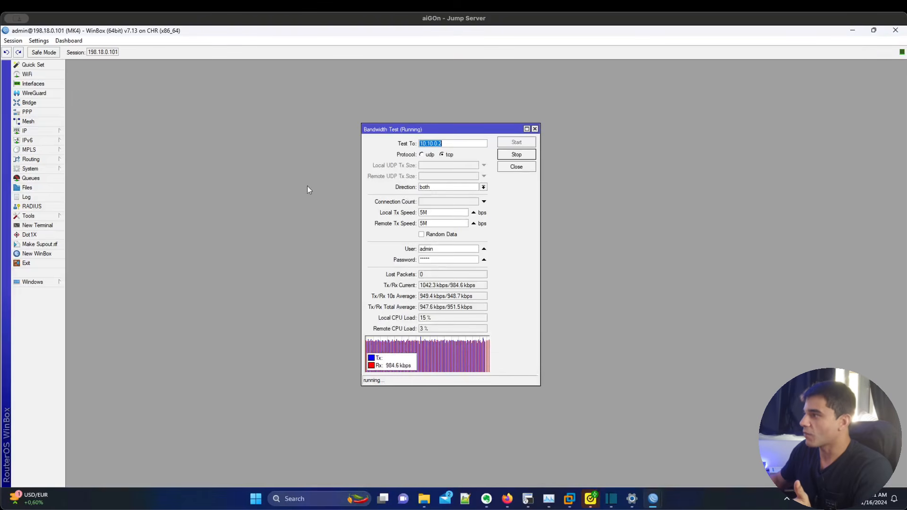
{"action": "left_click", "coordinate": [46, 130]}
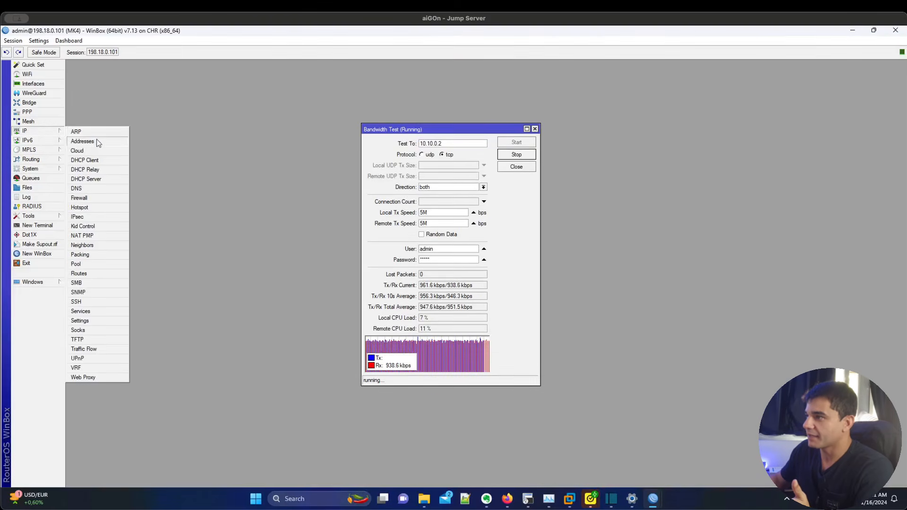
{"action": "left_click", "coordinate": [92, 141]}
{"action": "left_click", "coordinate": [258, 128]}
{"action": "left_click_drag", "start_coordinate": [273, 102], "coordinate": [249, 111]}
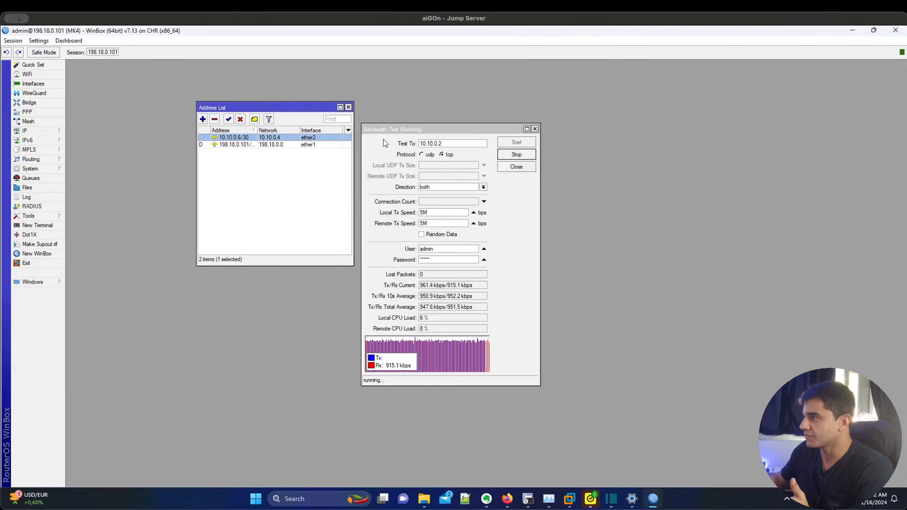
- Return to the FW_MK session and examine the tracked connections between 10.10.0.6 and 10.10.0.2, including their rates
{"action": "mouse_move", "coordinate": [653, 499]}
{"action": "left_click", "coordinate": [628, 451]}
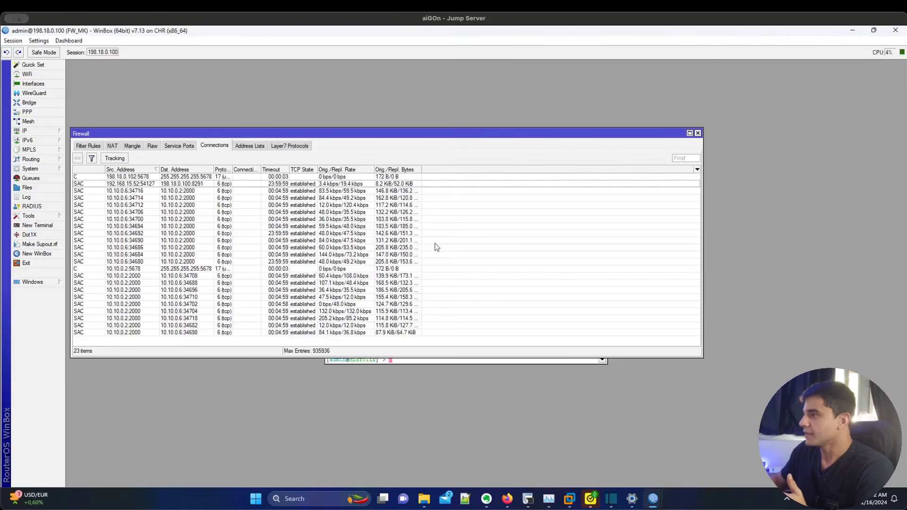
{"action": "left_click", "coordinate": [145, 197]}
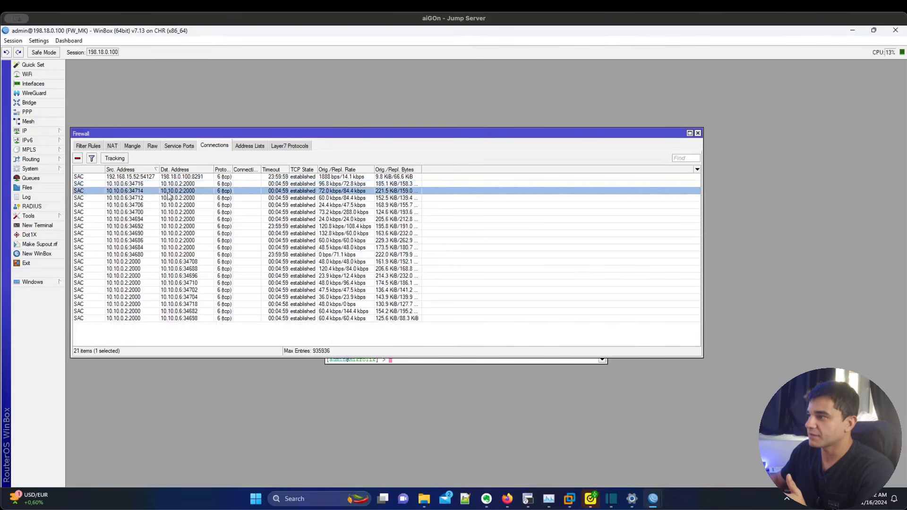
{"action": "left_click", "coordinate": [172, 204]}
{"action": "left_click", "coordinate": [174, 212]}
{"action": "left_click", "coordinate": [175, 226]}
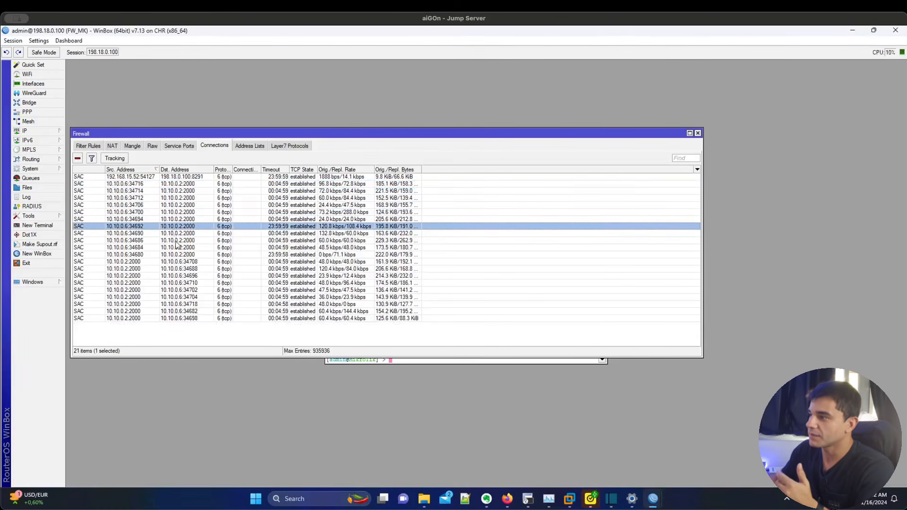
{"action": "left_click", "coordinate": [178, 241]}
{"action": "left_click", "coordinate": [194, 304]}
{"action": "left_click", "coordinate": [319, 319]}
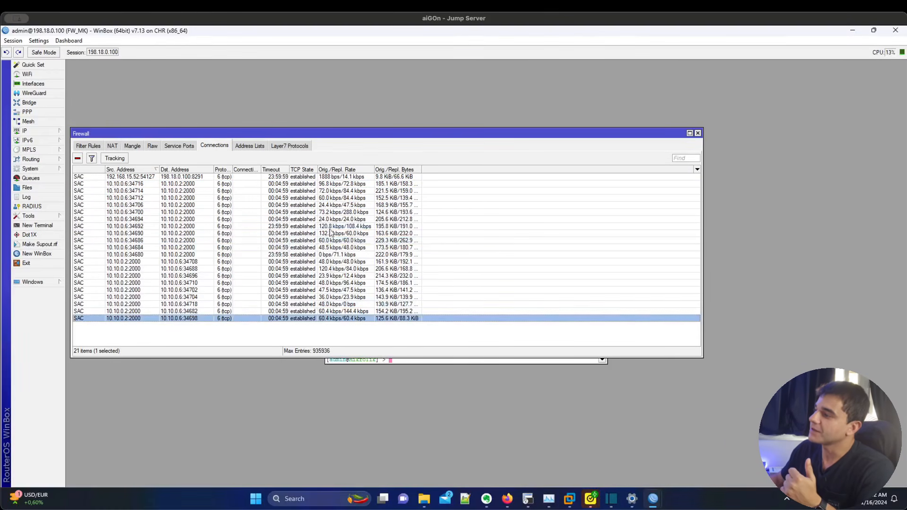
{"action": "left_click", "coordinate": [322, 191]}
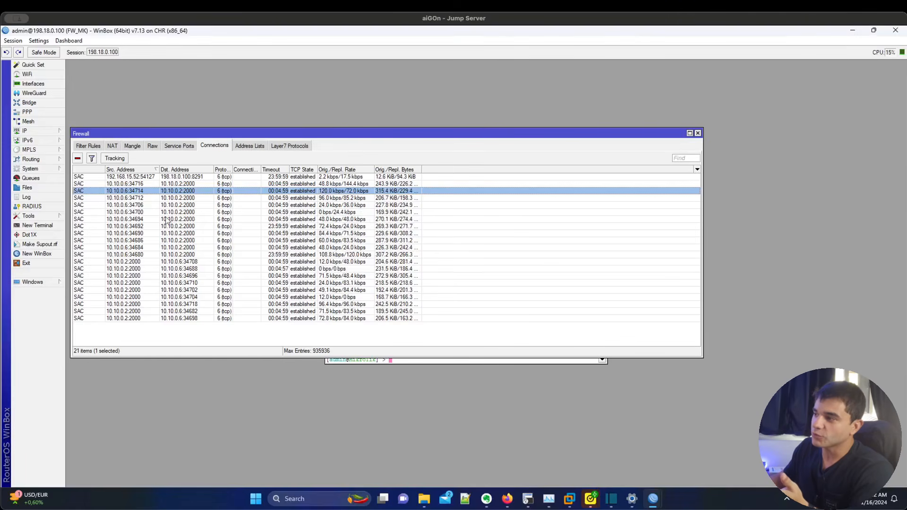
- Inspect the destination and reply addresses of the tracked connection from 10.10.0.6:34700 to 10.10.0.2:2000, and close its details
{"action": "left_click", "coordinate": [186, 214]}
{"action": "double_click", "coordinate": [186, 213]}
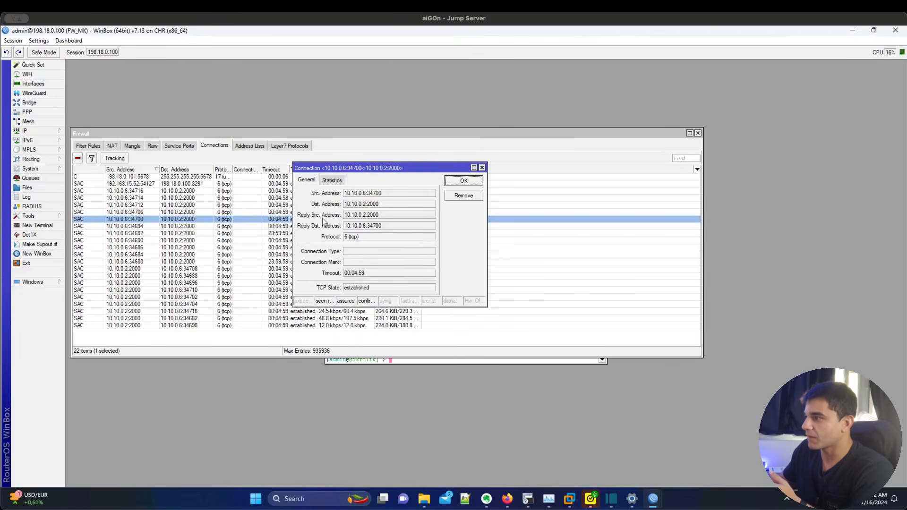
{"action": "double_click", "coordinate": [355, 227]}
{"action": "double_click", "coordinate": [355, 217]}
{"action": "double_click", "coordinate": [356, 204]}
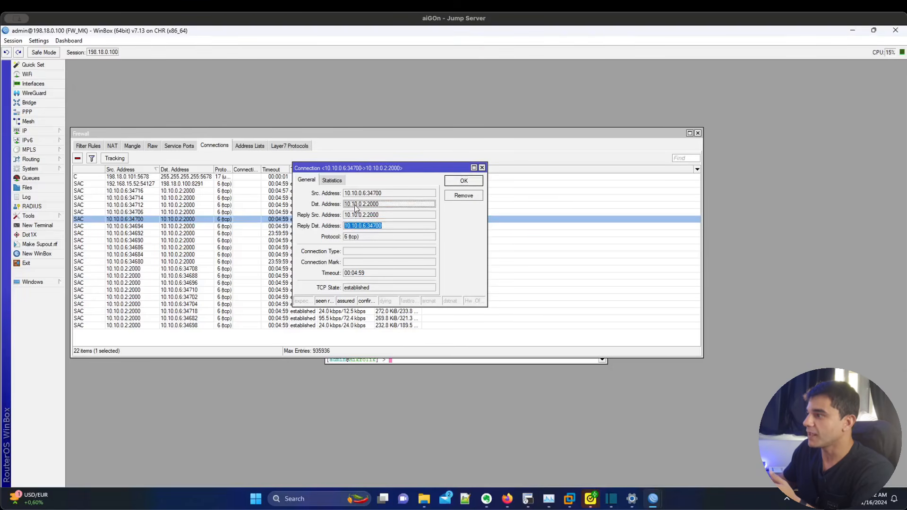
{"action": "left_click", "coordinate": [464, 182]}
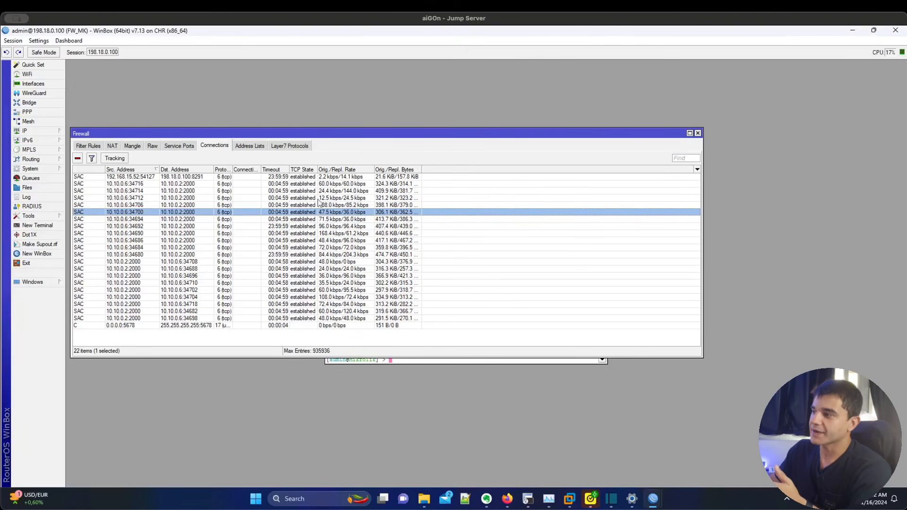
{"action": "left_click", "coordinate": [128, 206]}
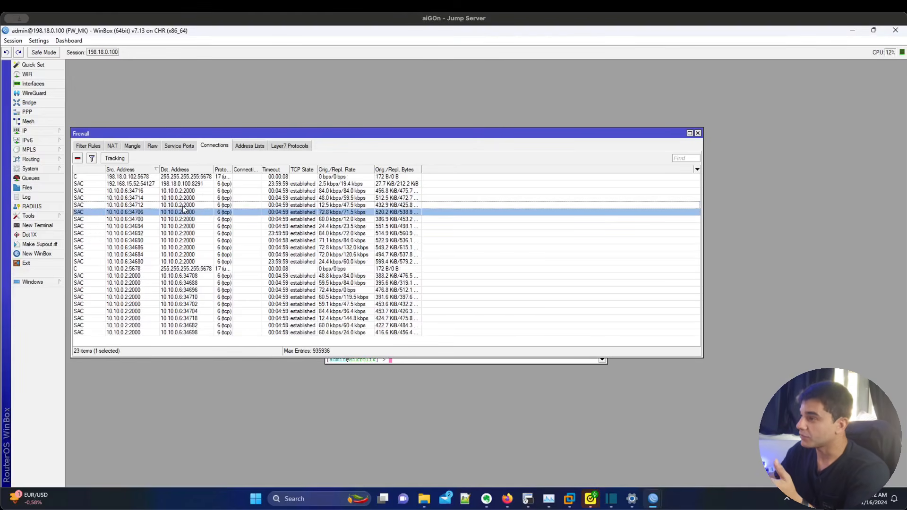
- Start a new firewall Raw rule on the prerouting chain
{"action": "left_click", "coordinate": [153, 147]}
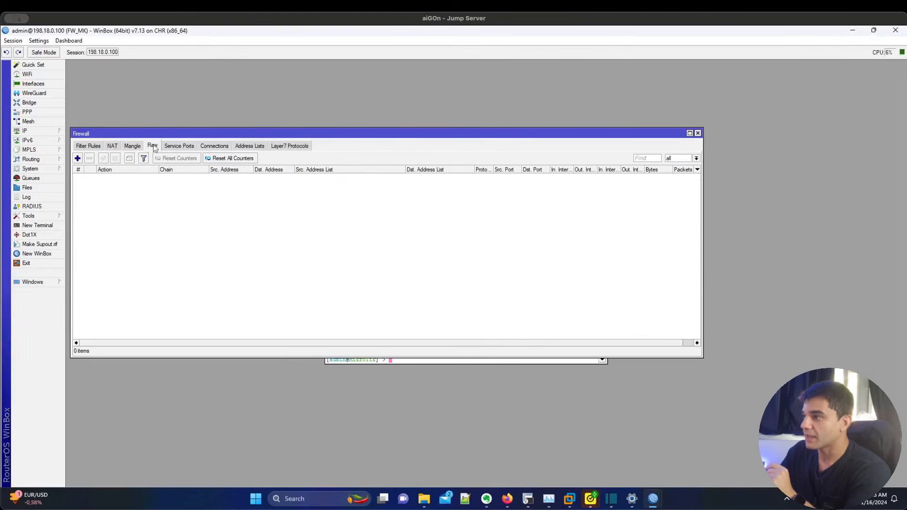
{"action": "left_click", "coordinate": [77, 158]}
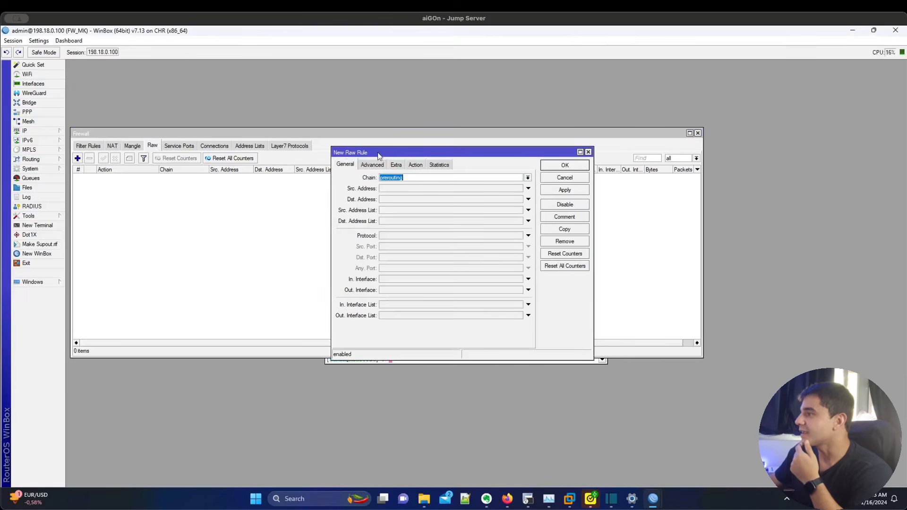
{"action": "left_click_drag", "start_coordinate": [378, 156], "coordinate": [324, 171]}
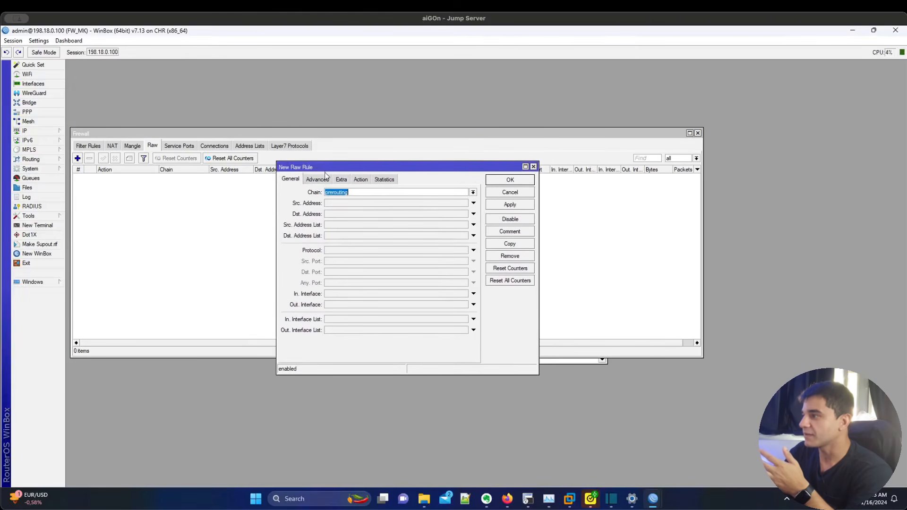
{"action": "left_click", "coordinate": [473, 192]}
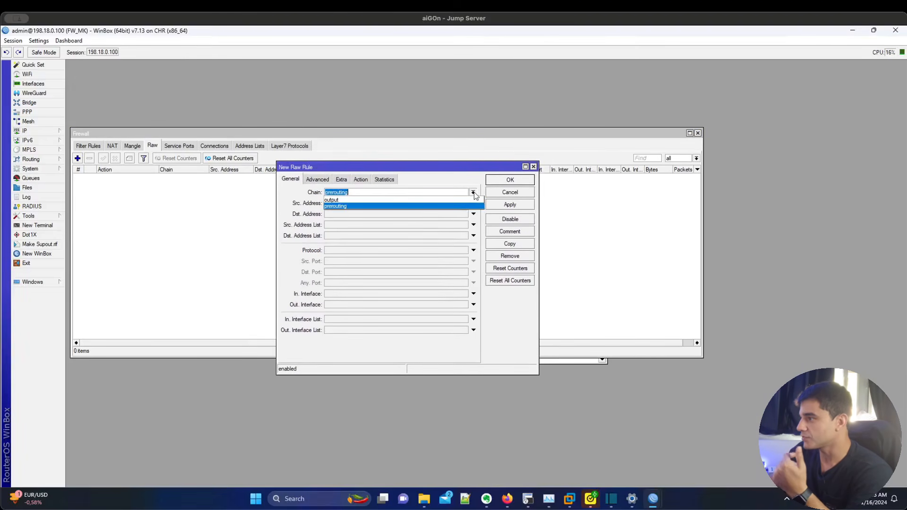
{"action": "left_click", "coordinate": [412, 207]}
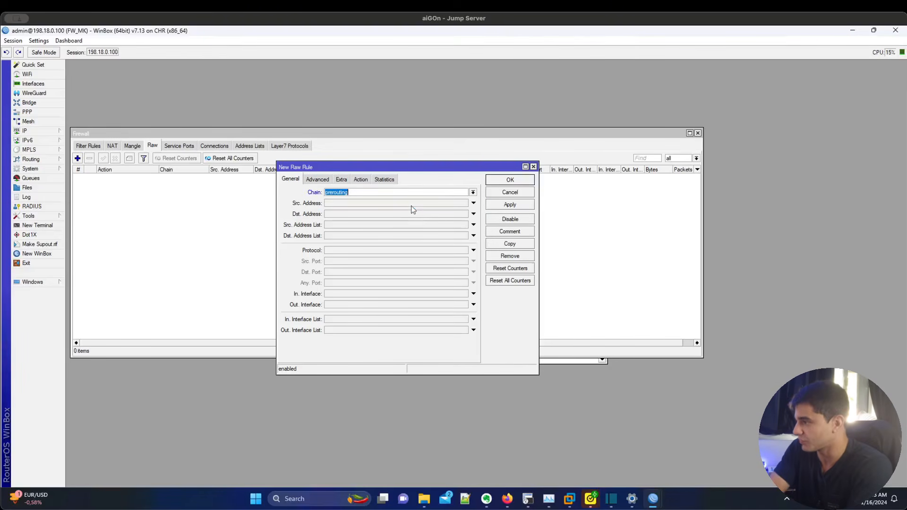
- Set both the source and destination address of the Raw rule to 10.10.0.0/24
{"action": "left_click", "coordinate": [400, 204]}
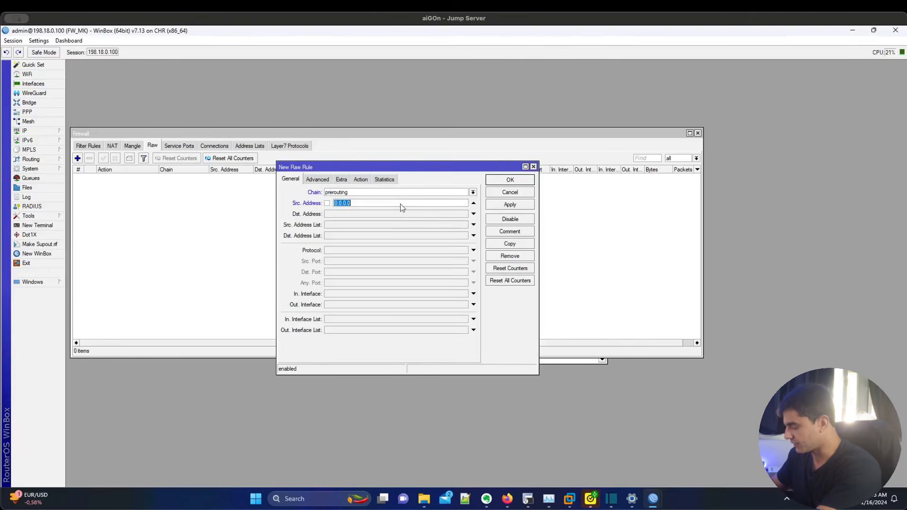
{"action": "type", "text": "10.1"}
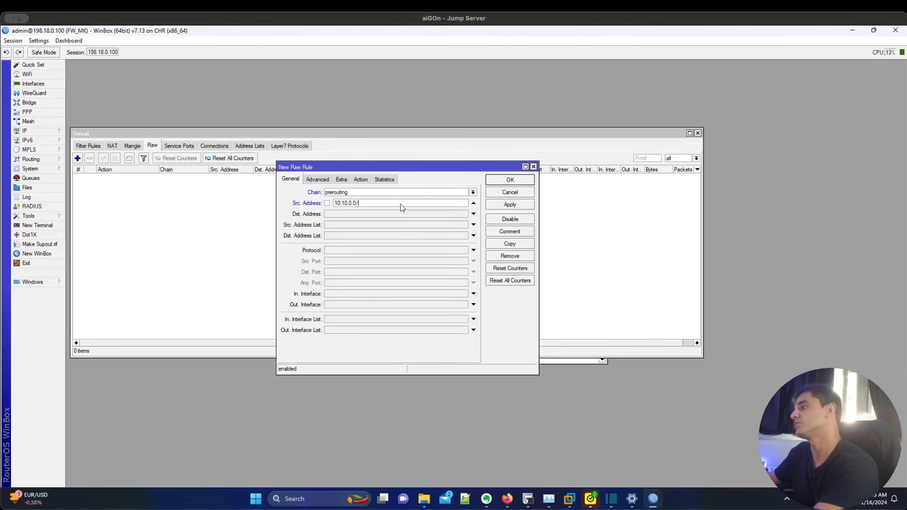
{"action": "double_click", "coordinate": [398, 204]}
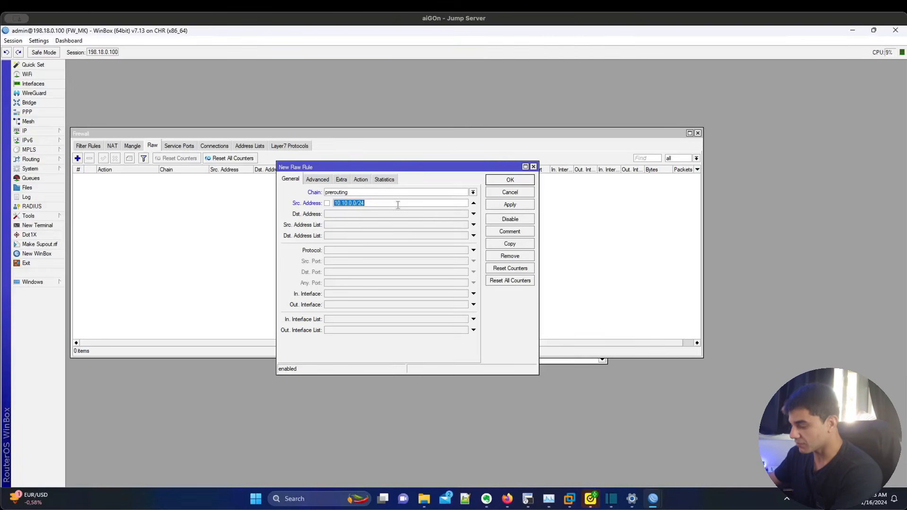
{"action": "key", "text": "ctrl+c"}
{"action": "left_click", "coordinate": [373, 215]}
{"action": "key", "text": "ctrl+v"}
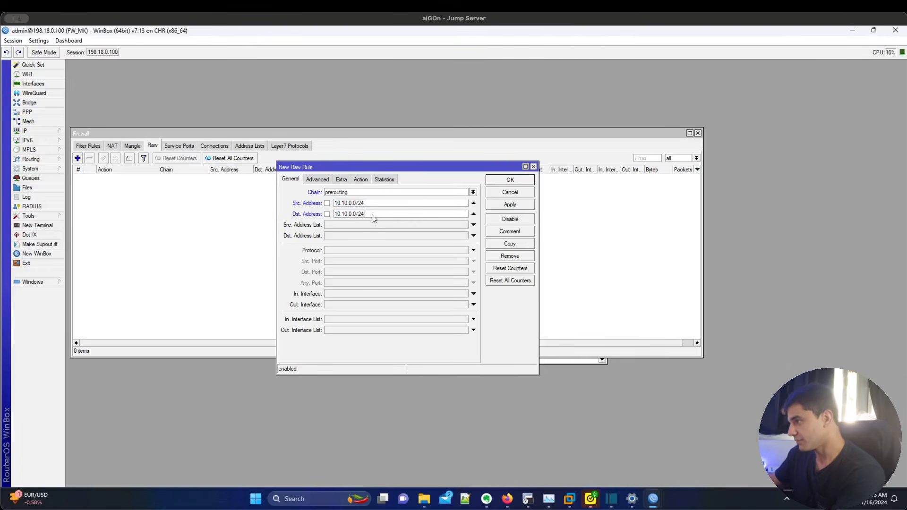
{"action": "left_click", "coordinate": [374, 205]}
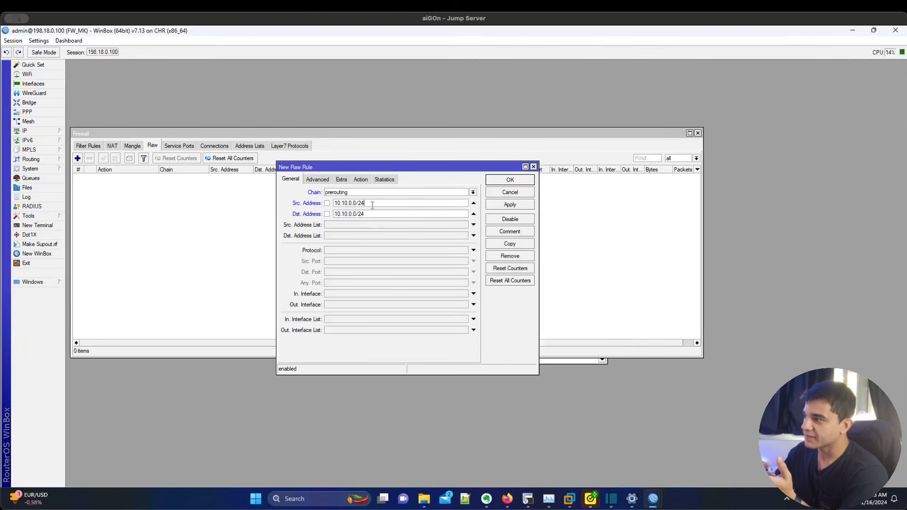
- Set the Raw rule's action to no track
{"action": "left_click", "coordinate": [368, 180]}
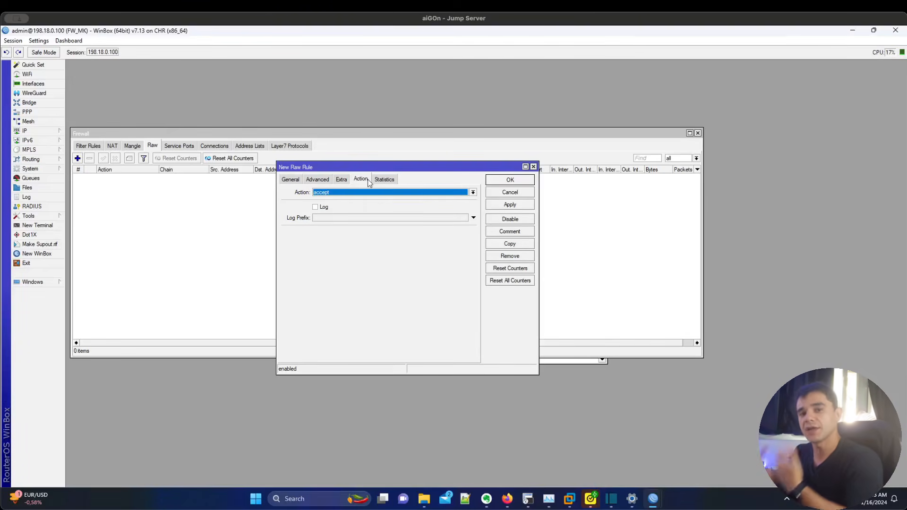
{"action": "left_click", "coordinate": [382, 192]}
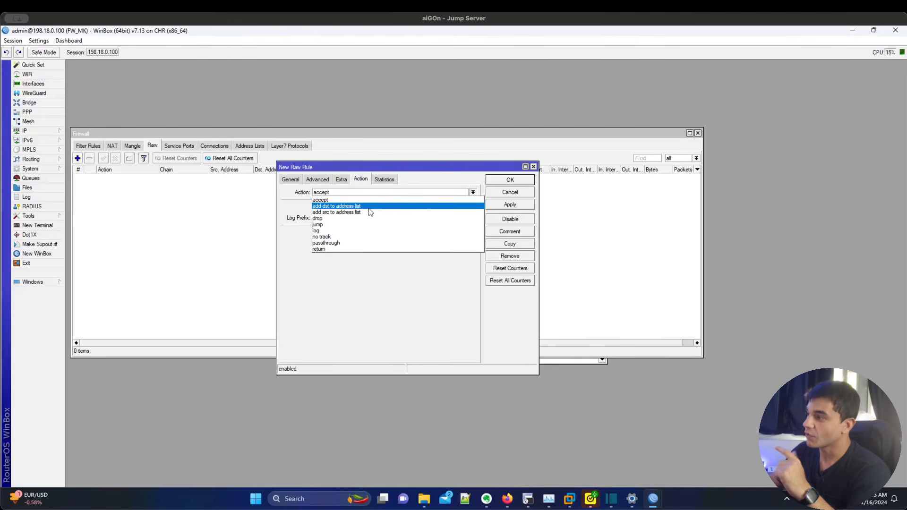
{"action": "left_click", "coordinate": [341, 237]}
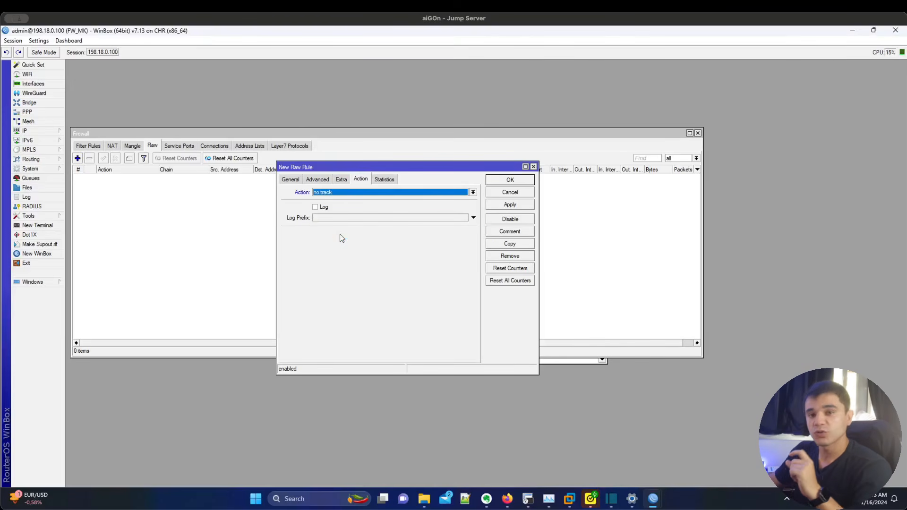
- Bring up the firewall's connection list behind the rule dialog and save the new Raw rule
{"action": "left_click_drag", "start_coordinate": [348, 168], "coordinate": [396, 203]}
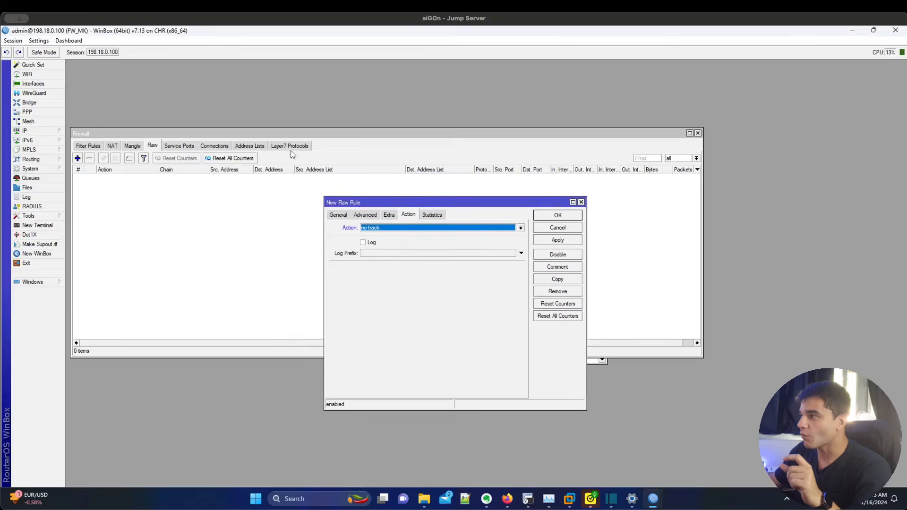
{"action": "left_click", "coordinate": [214, 146]}
{"action": "left_click", "coordinate": [431, 371]}
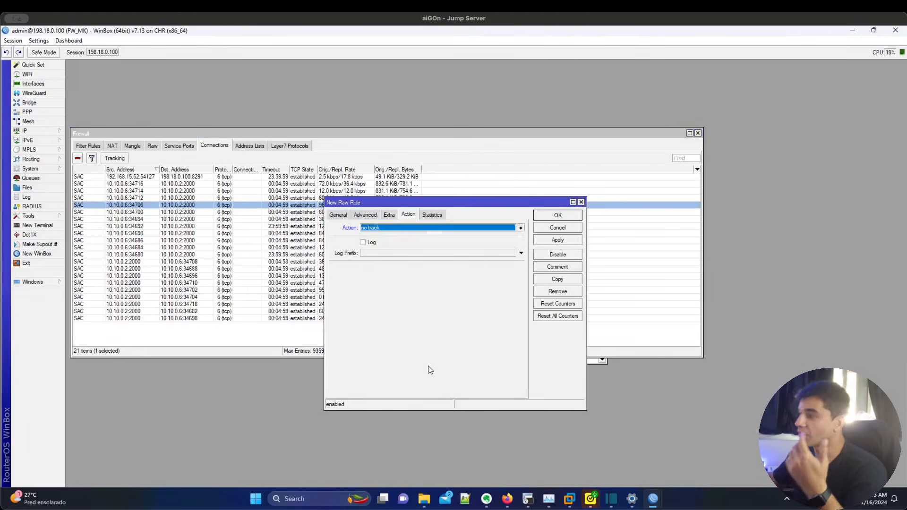
{"action": "left_click", "coordinate": [558, 215]}
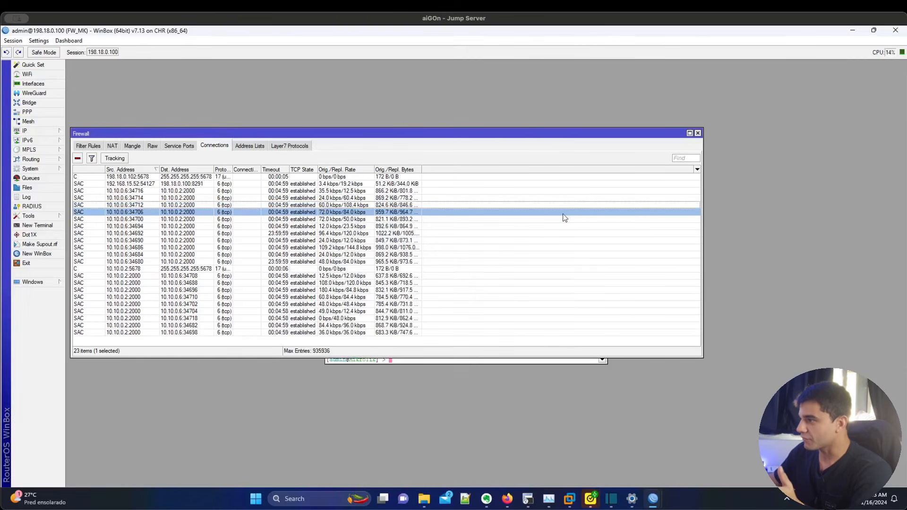
- Remove all tracked connections between 10.10.0.2 and 10.10.0.6 from the firewall's connection list
{"action": "left_click", "coordinate": [350, 177]}
{"action": "left_click", "coordinate": [347, 192]}
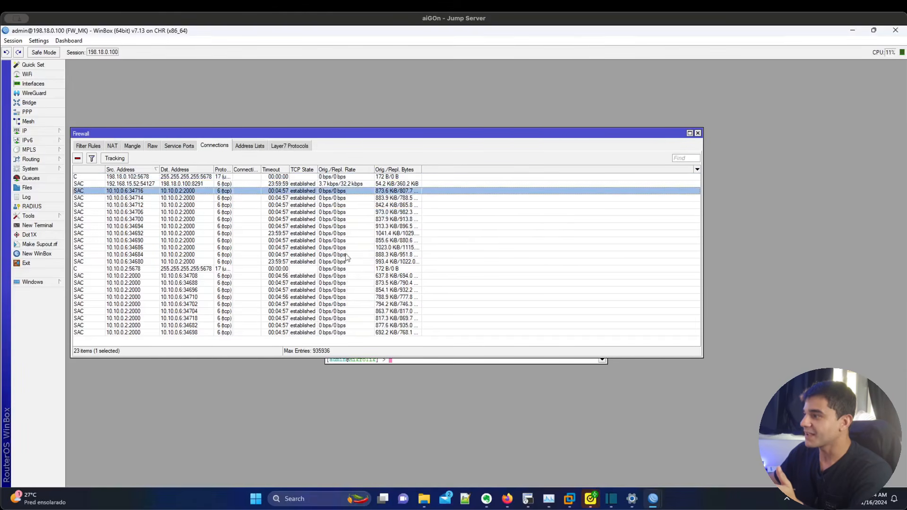
{"action": "left_click", "coordinate": [341, 333], "text": "shift"}
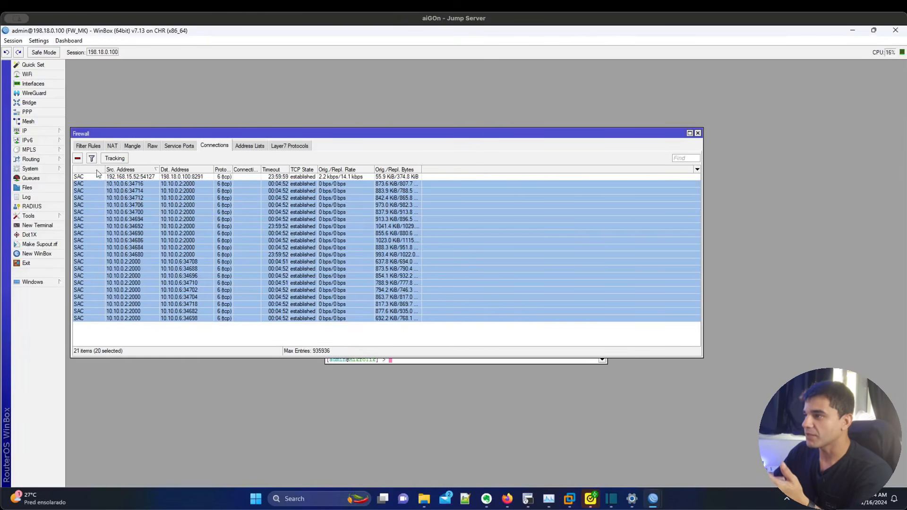
{"action": "left_click", "coordinate": [81, 159]}
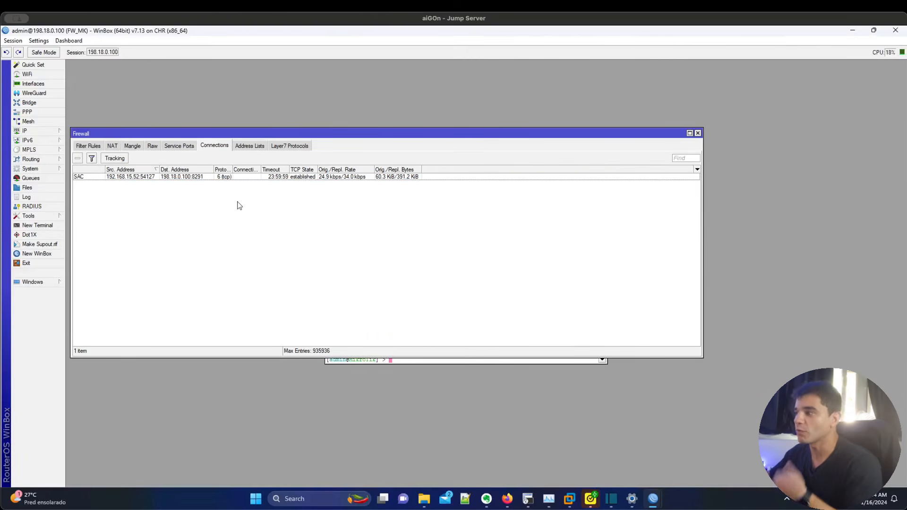
- Check the byte and packet counters of the no track Raw rule in a slightly widened window, then return to the connection list
{"action": "left_click", "coordinate": [151, 145]}
{"action": "left_click", "coordinate": [674, 178]}
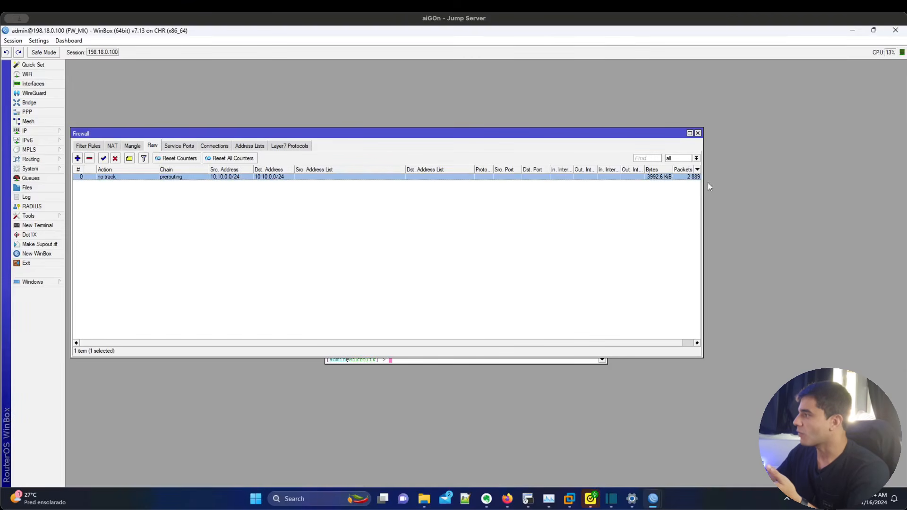
{"action": "left_click_drag", "start_coordinate": [702, 182], "coordinate": [719, 182]}
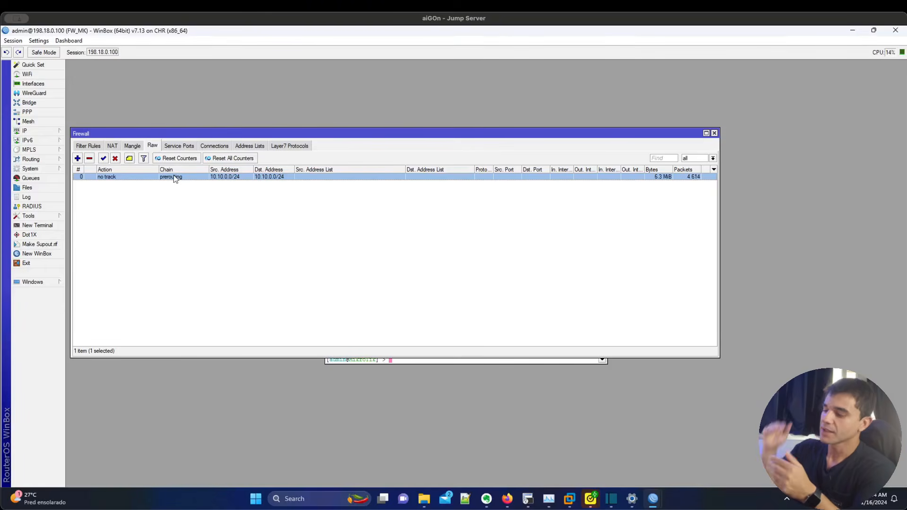
{"action": "left_click", "coordinate": [218, 148]}
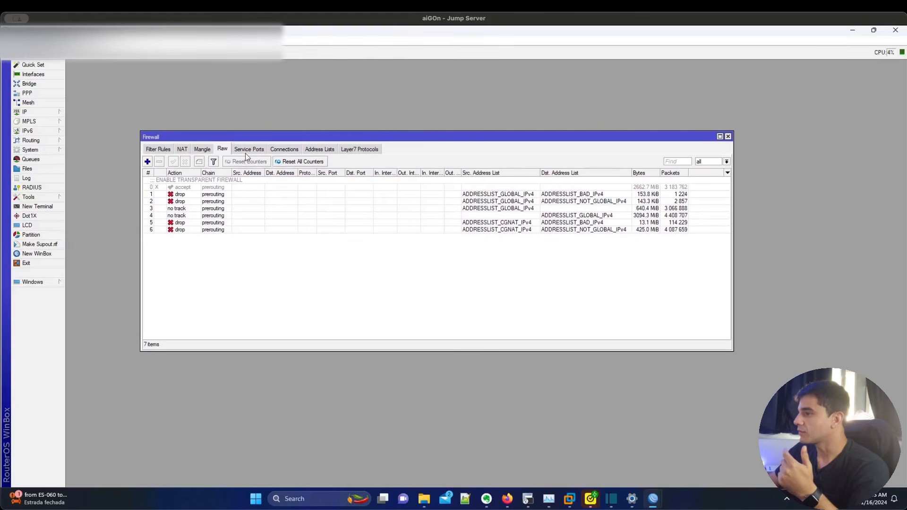
- Examine the two prerouting drop rules with source list ADDRESSLIST_GLOBAL_IPv4, comparing their source and destination address lists
{"action": "left_click", "coordinate": [245, 195]}
{"action": "left_click", "coordinate": [250, 202]}
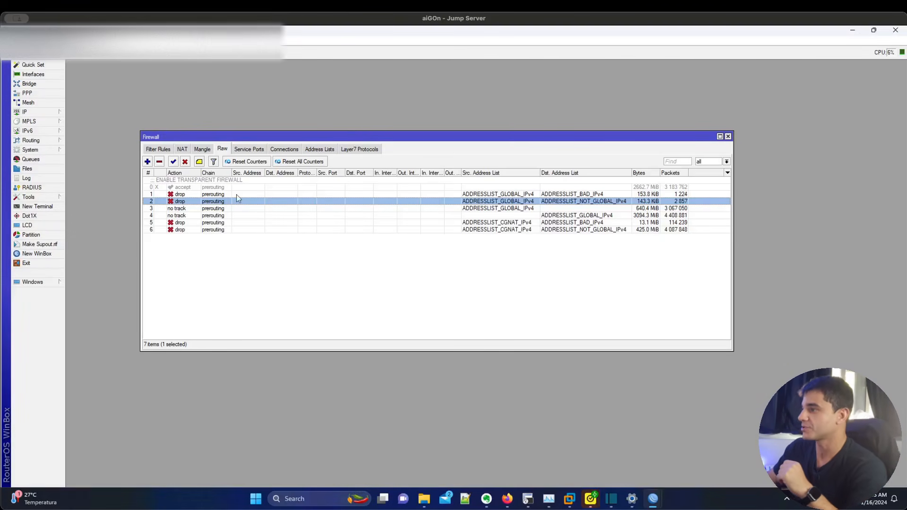
{"action": "left_click", "coordinate": [232, 194]}
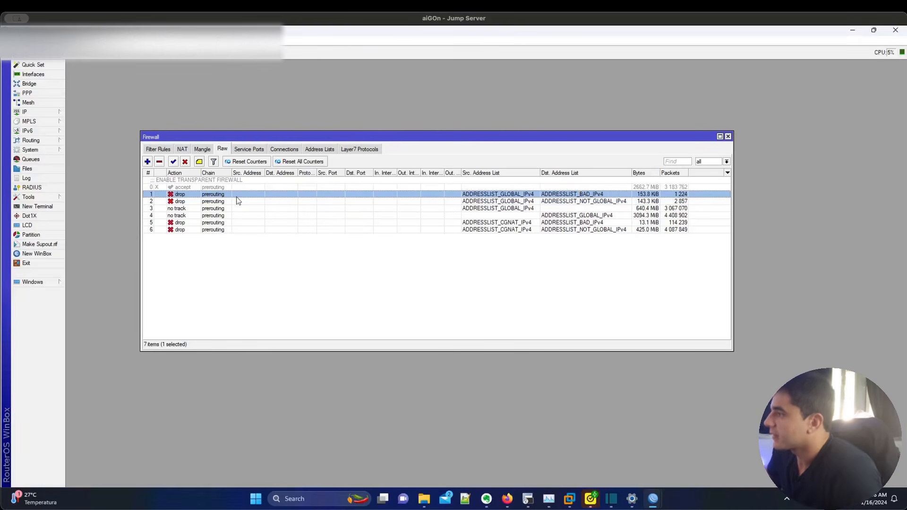
{"action": "left_click", "coordinate": [233, 202]}
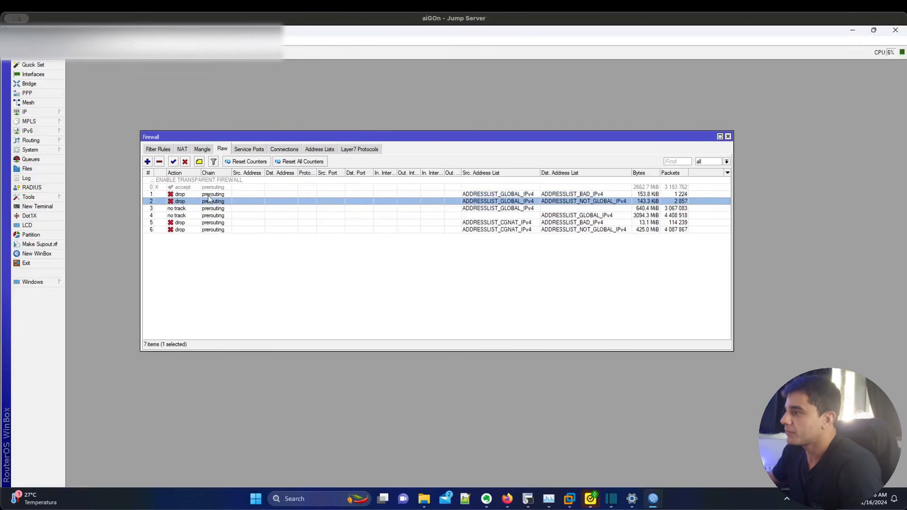
{"action": "left_click", "coordinate": [211, 196]}
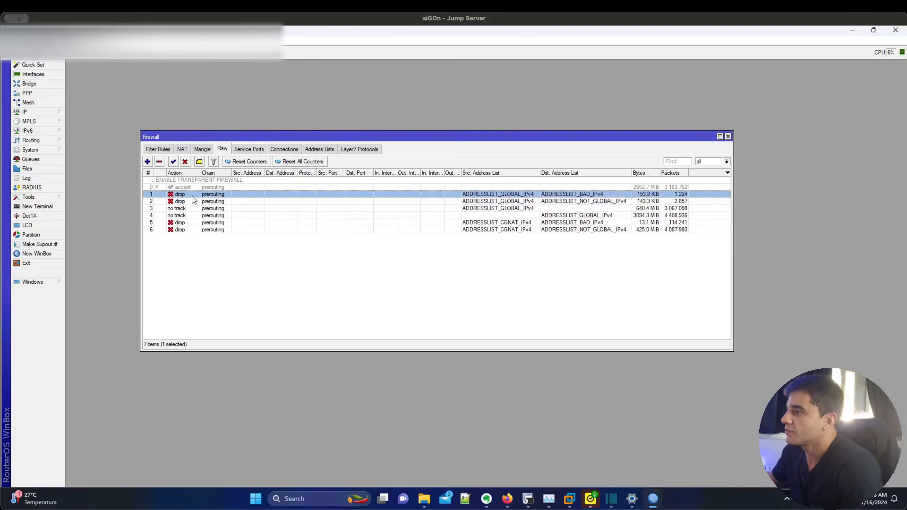
{"action": "left_click", "coordinate": [500, 202]}
{"action": "left_click", "coordinate": [502, 195]}
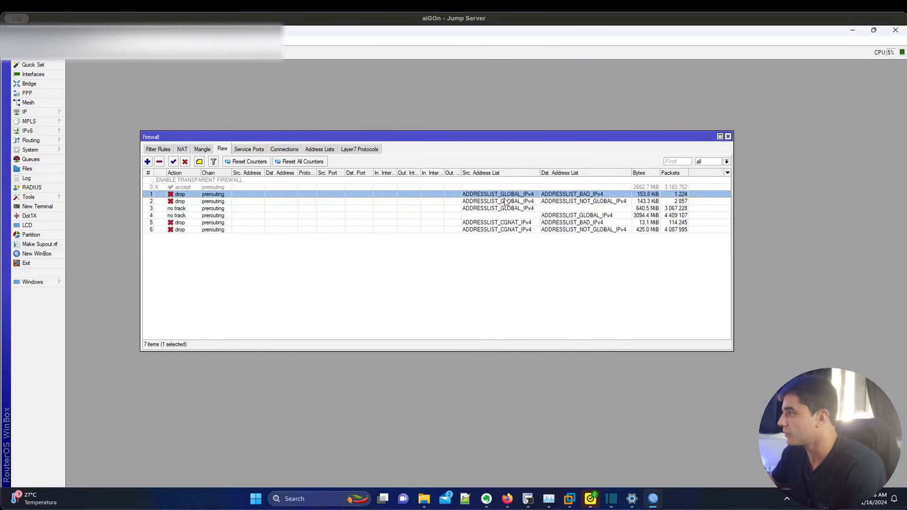
{"action": "left_click", "coordinate": [573, 202]}
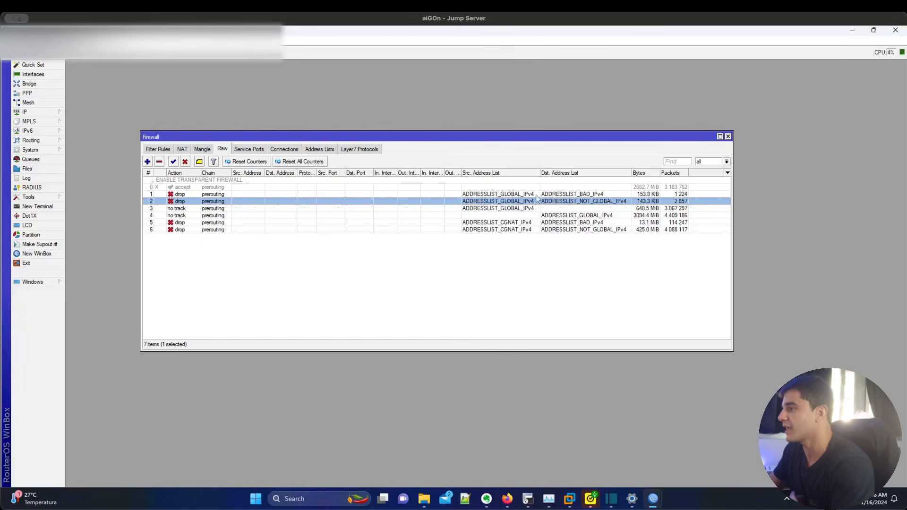
{"action": "left_click", "coordinate": [232, 194]}
{"action": "left_click", "coordinate": [240, 200]}
{"action": "left_click", "coordinate": [234, 194]}
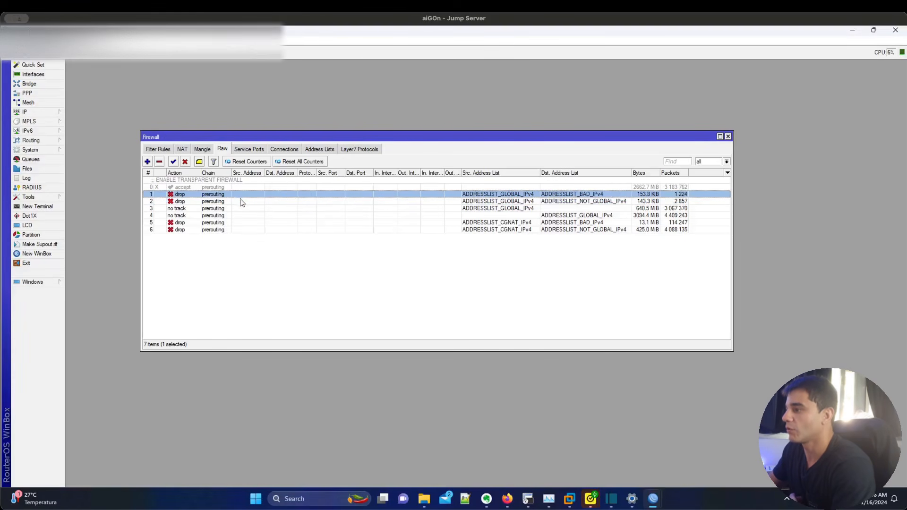
{"action": "left_click", "coordinate": [240, 201]}
{"action": "left_click", "coordinate": [465, 194]}
{"action": "left_click", "coordinate": [466, 200]}
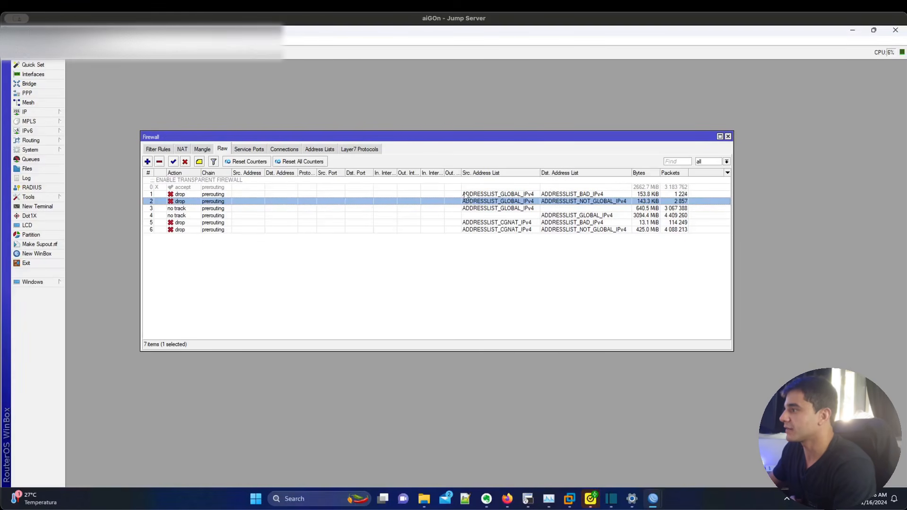
{"action": "left_click", "coordinate": [470, 195]}
{"action": "left_click", "coordinate": [476, 199]}
{"action": "left_click", "coordinate": [484, 194]}
{"action": "left_click", "coordinate": [489, 202]}
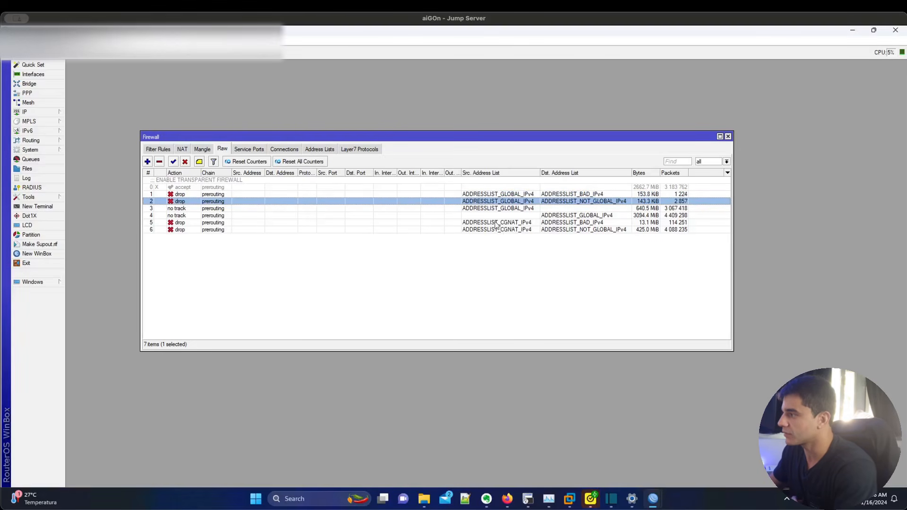
- Examine the two prerouting drop rules with source list ADDRESSLIST_CGNAT_IPv4 and compare them with the ADDRESSLIST_GLOBAL_IPv4 drop rules
{"action": "left_click", "coordinate": [496, 223]}
{"action": "left_click", "coordinate": [497, 229]}
{"action": "left_click", "coordinate": [496, 224]}
{"action": "left_click", "coordinate": [497, 230]}
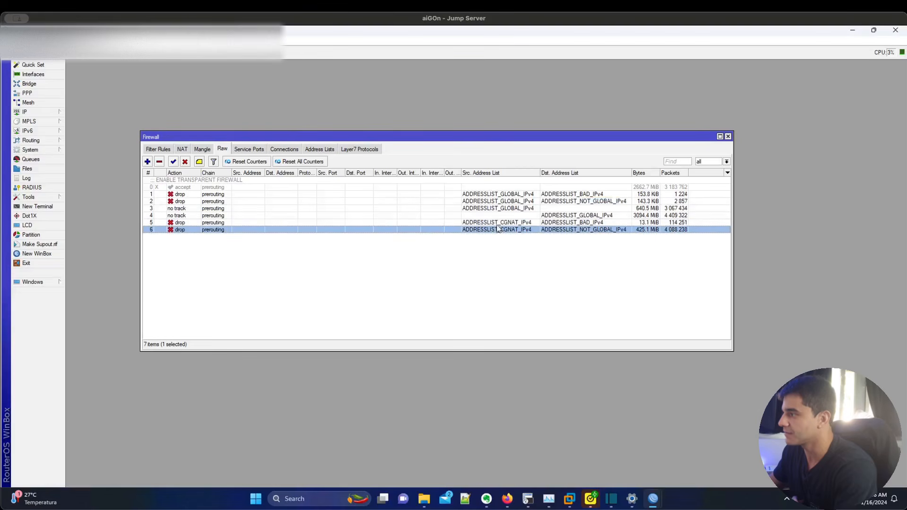
{"action": "left_click", "coordinate": [496, 224]}
{"action": "left_click", "coordinate": [497, 229]}
{"action": "left_click", "coordinate": [497, 223]}
{"action": "left_click", "coordinate": [498, 230]}
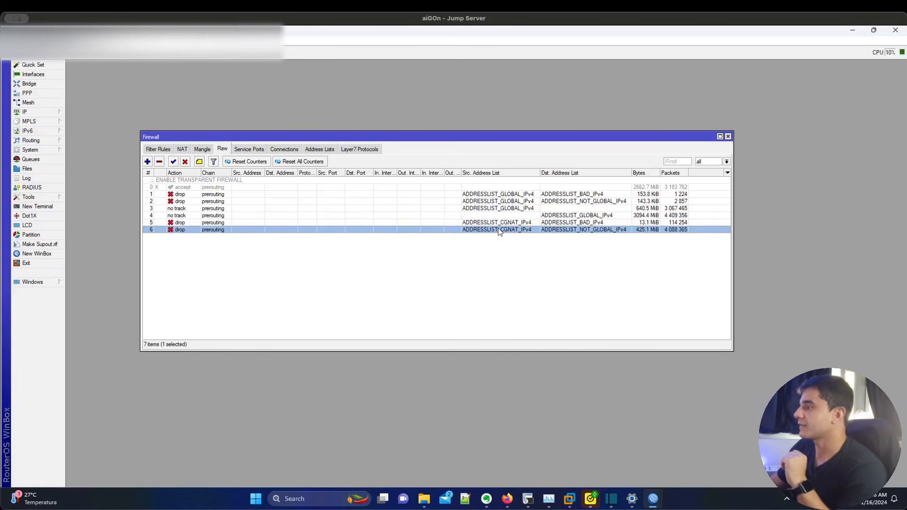
{"action": "left_click", "coordinate": [503, 194]}
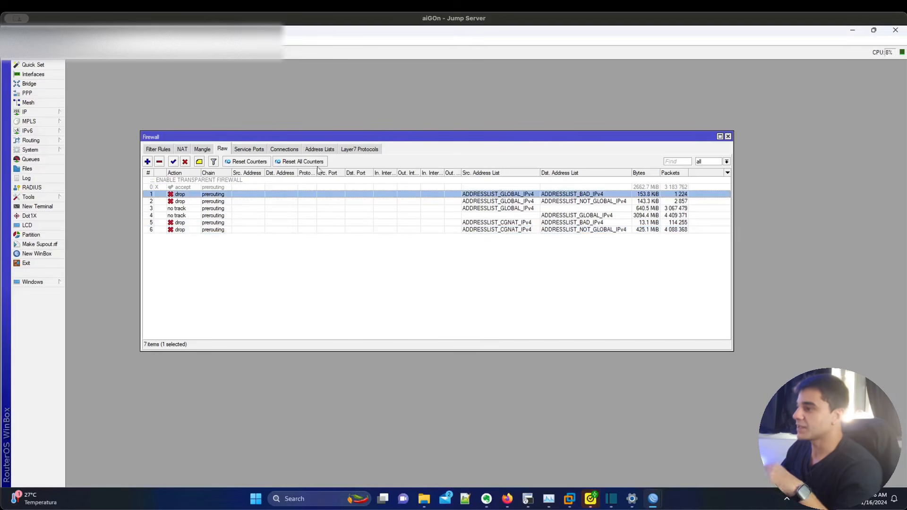
- Compare the two no track Raw rules that match ADDRESSLIST_GLOBAL_IPv4 as source and as destination
{"action": "left_click", "coordinate": [207, 209]}
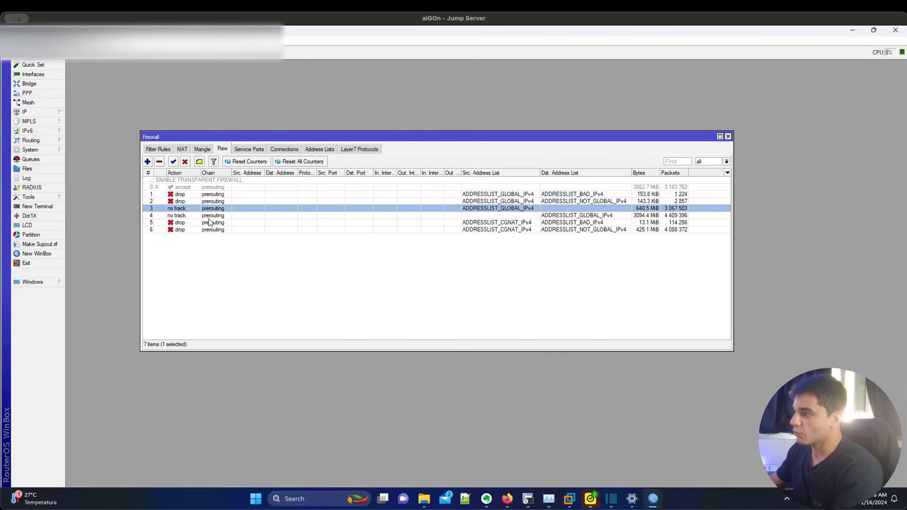
{"action": "left_click", "coordinate": [209, 216], "text": "ctrl"}
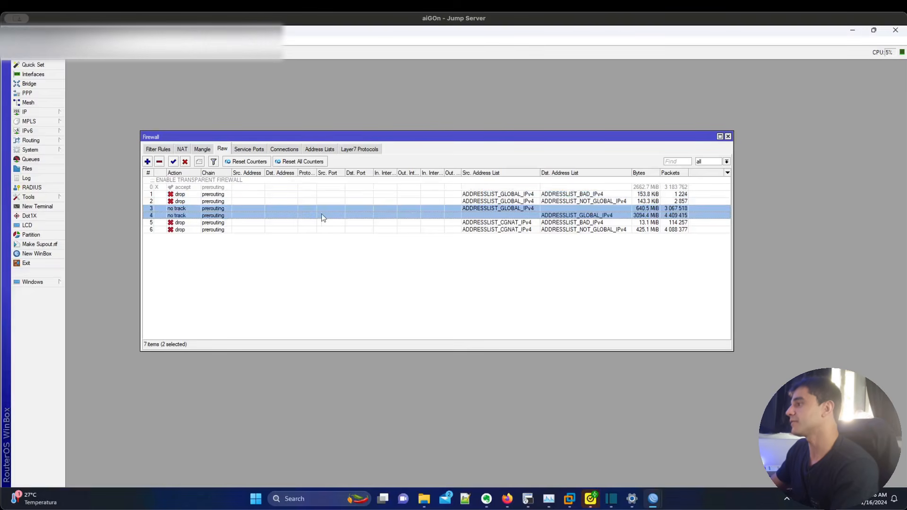
{"action": "left_click", "coordinate": [373, 217], "text": "ctrl"}
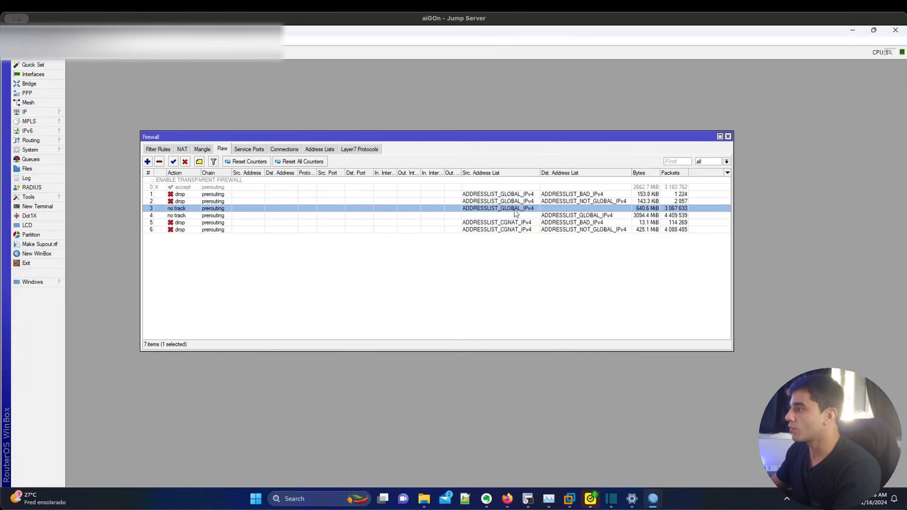
{"action": "left_click", "coordinate": [554, 217]}
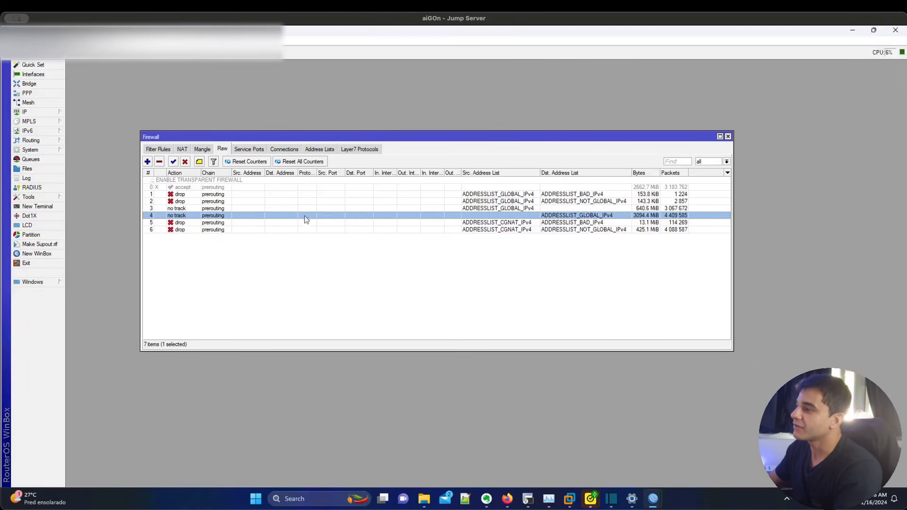
- Inspect the statistics and action of the no track rule for destination list ADDRESSLIST_GLOBAL_IPv4 and close it without changes
{"action": "double_click", "coordinate": [236, 216]}
{"action": "left_click", "coordinate": [483, 163]}
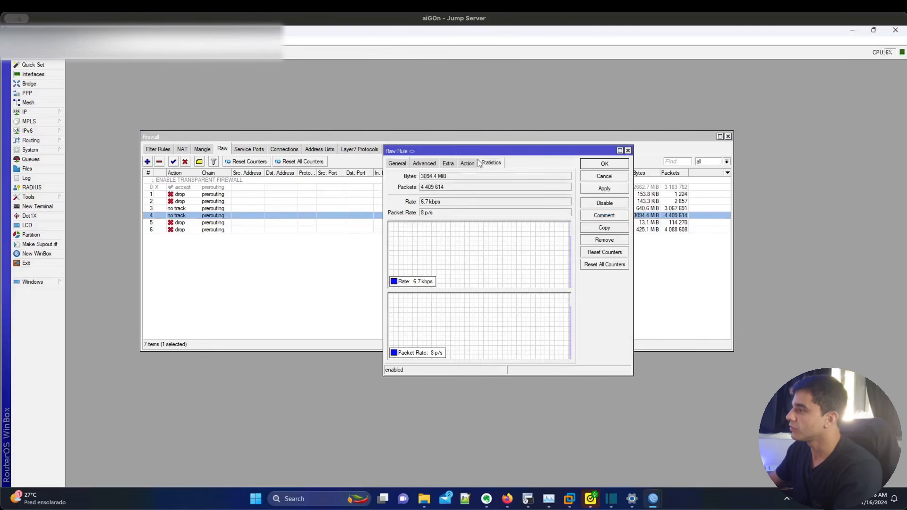
{"action": "left_click", "coordinate": [467, 163]}
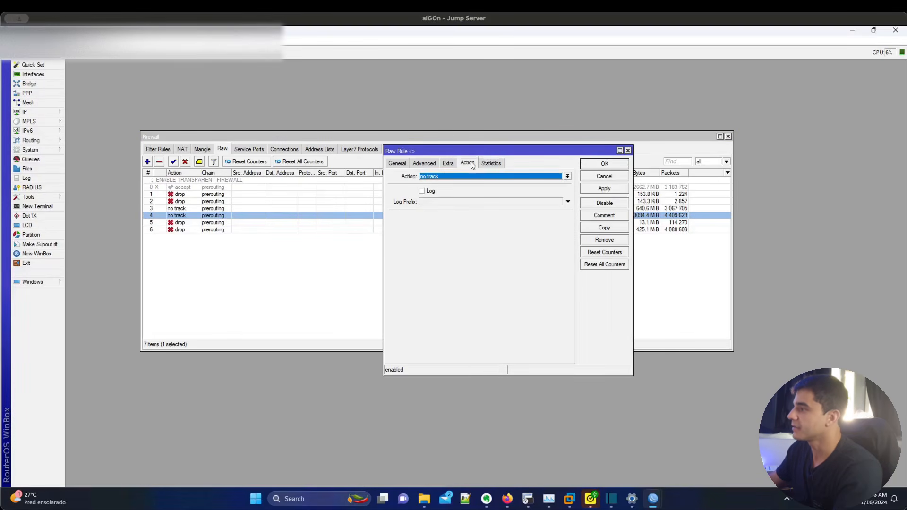
{"action": "left_click", "coordinate": [592, 177]}
- Review how the paired no track rules handle traffic from and to ADDRESSLIST_GLOBAL_IPv4
{"action": "left_click", "coordinate": [548, 208]}
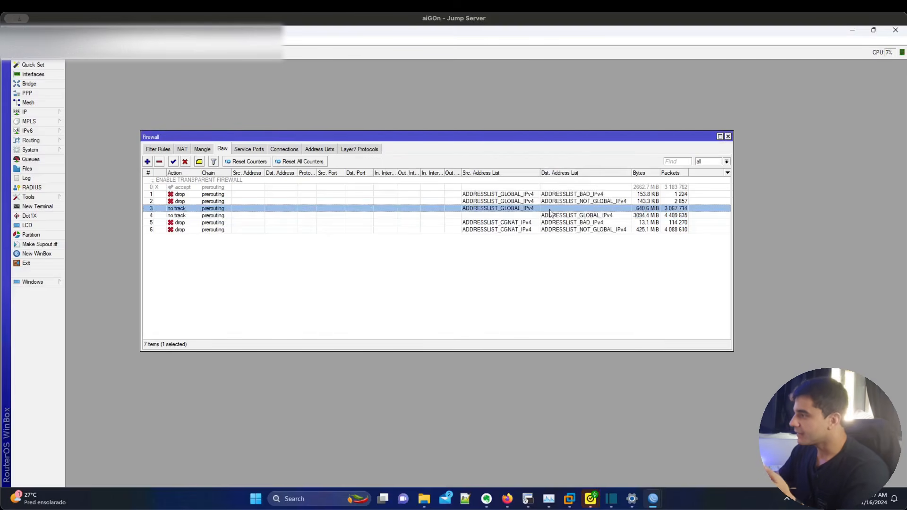
{"action": "left_click", "coordinate": [553, 217], "text": "ctrl"}
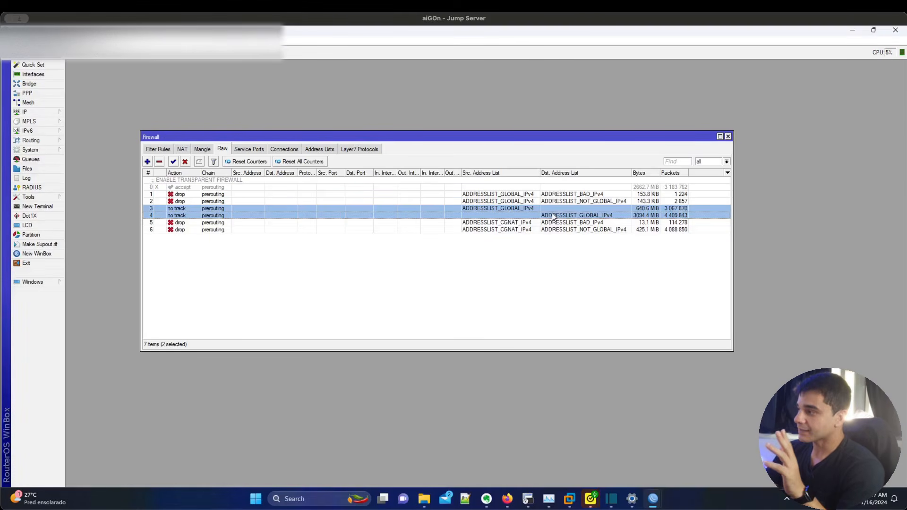
{"action": "left_click", "coordinate": [522, 213]}
{"action": "left_click", "coordinate": [515, 209]}
{"action": "left_click", "coordinate": [523, 215]}
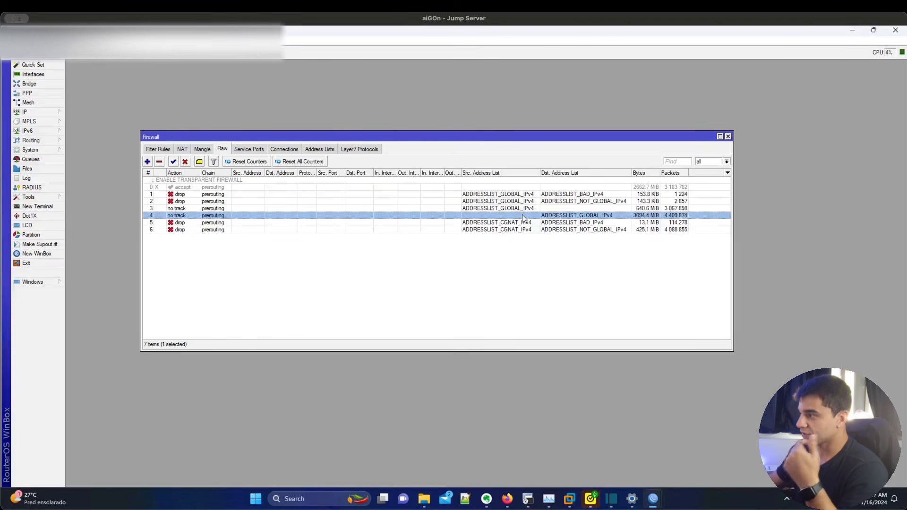
{"action": "left_click", "coordinate": [513, 209]}
{"action": "left_click", "coordinate": [515, 213]}
{"action": "left_click", "coordinate": [514, 209]}
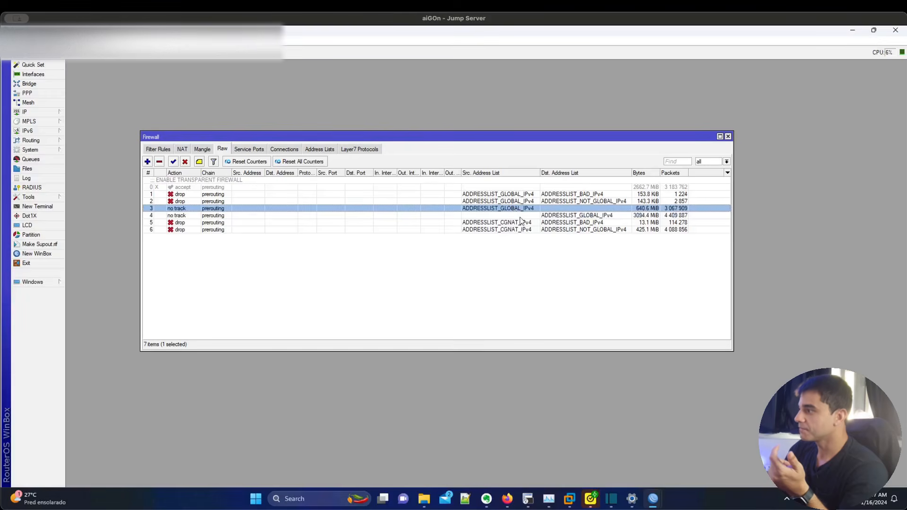
{"action": "left_click", "coordinate": [515, 214]}
{"action": "left_click", "coordinate": [515, 209]}
{"action": "left_click", "coordinate": [515, 215]}
{"action": "left_click", "coordinate": [515, 209]}
{"action": "left_click", "coordinate": [523, 214]}
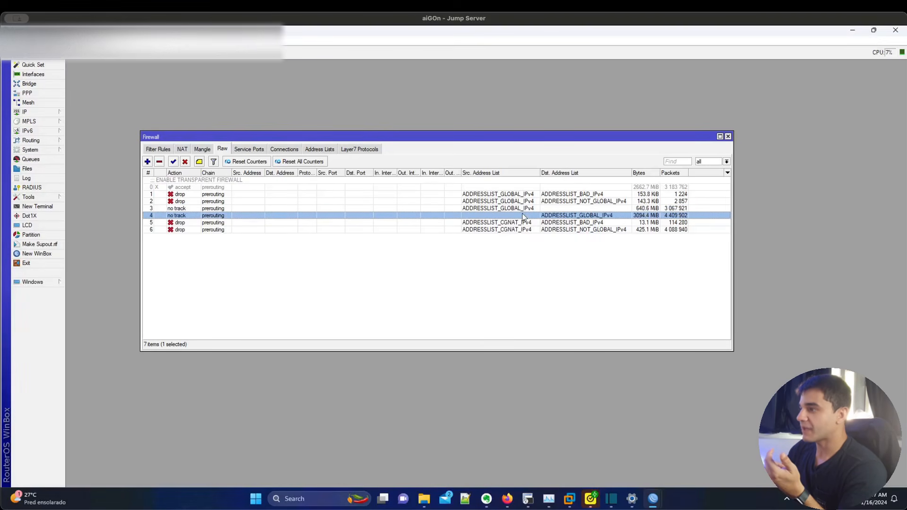
{"action": "left_click", "coordinate": [517, 209]}
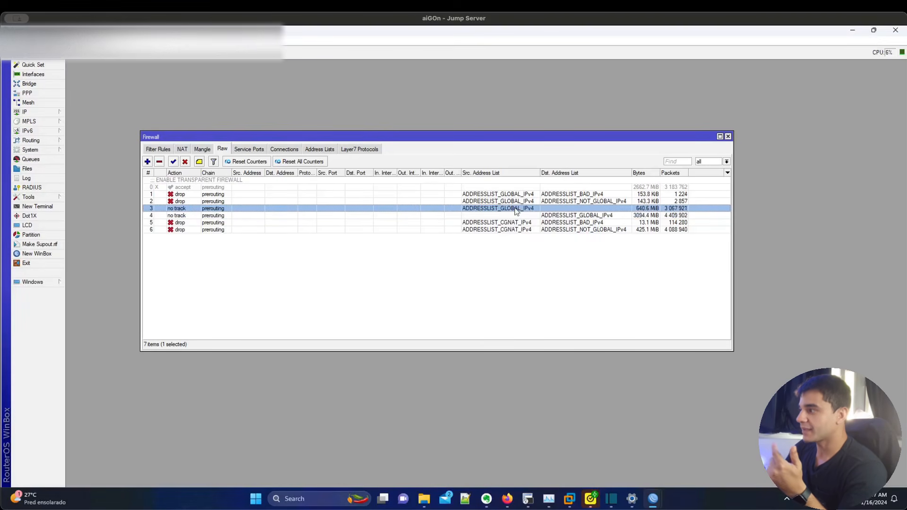
{"action": "left_click", "coordinate": [552, 217]}
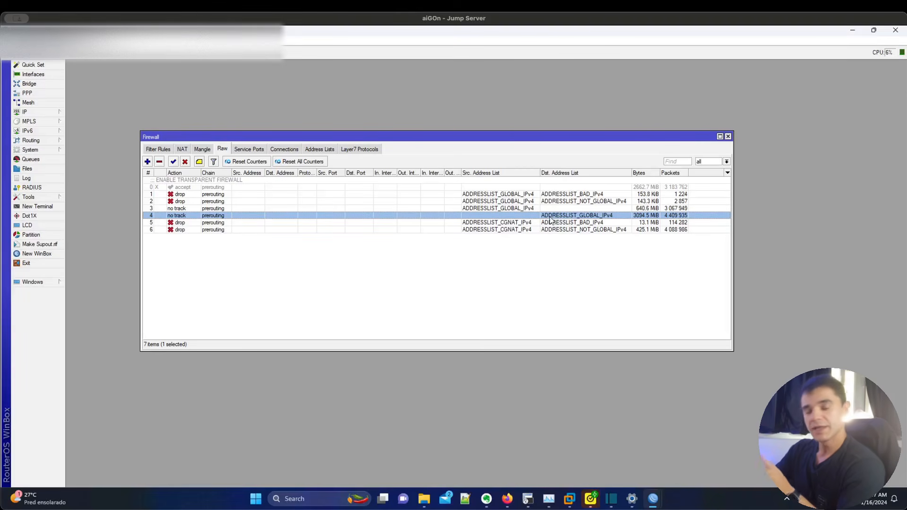